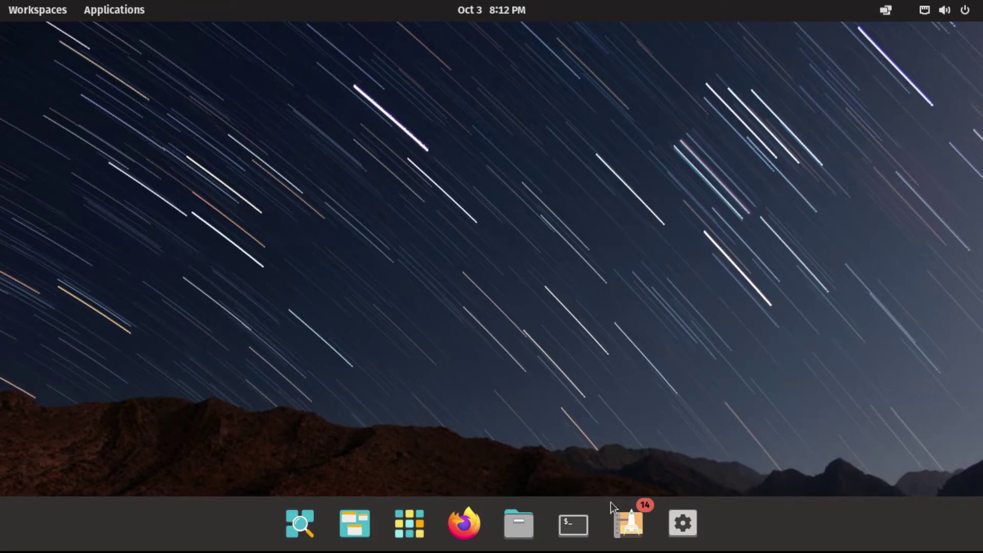
# Open Pop!_Shop's Installed view and run Update All on the 14 pending updates
pyautogui.click(618, 521)
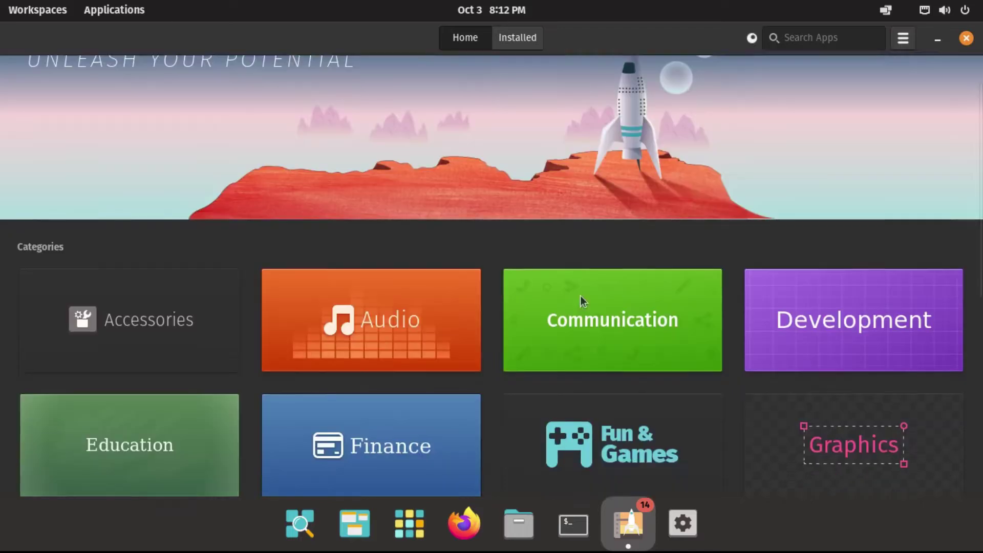
pyautogui.scroll(-6, 579, 296)
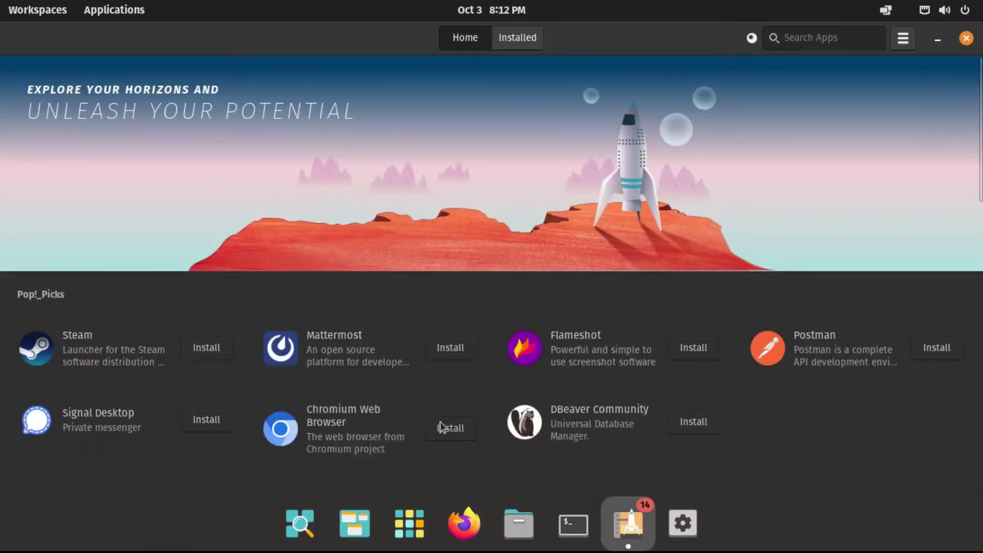
pyautogui.click(520, 39)
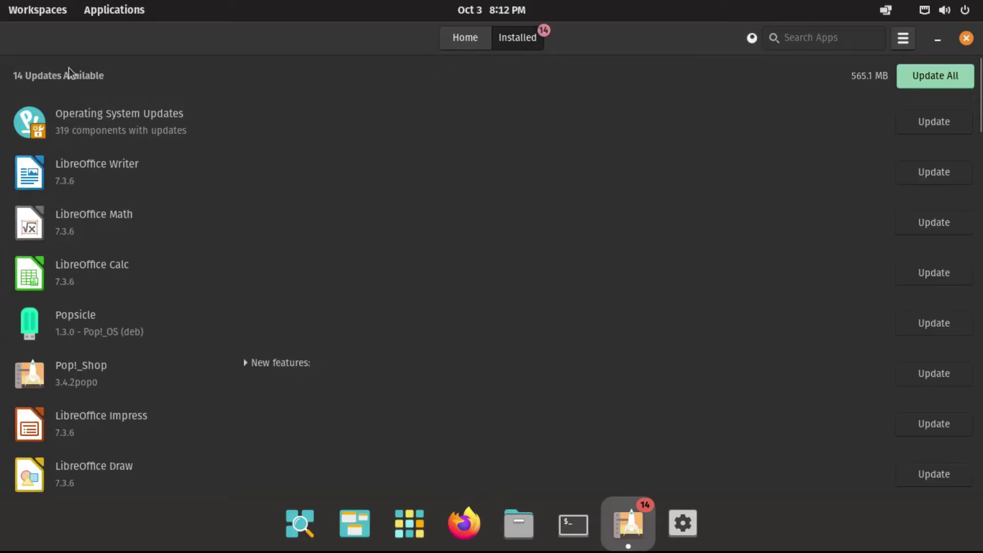
pyautogui.click(933, 78)
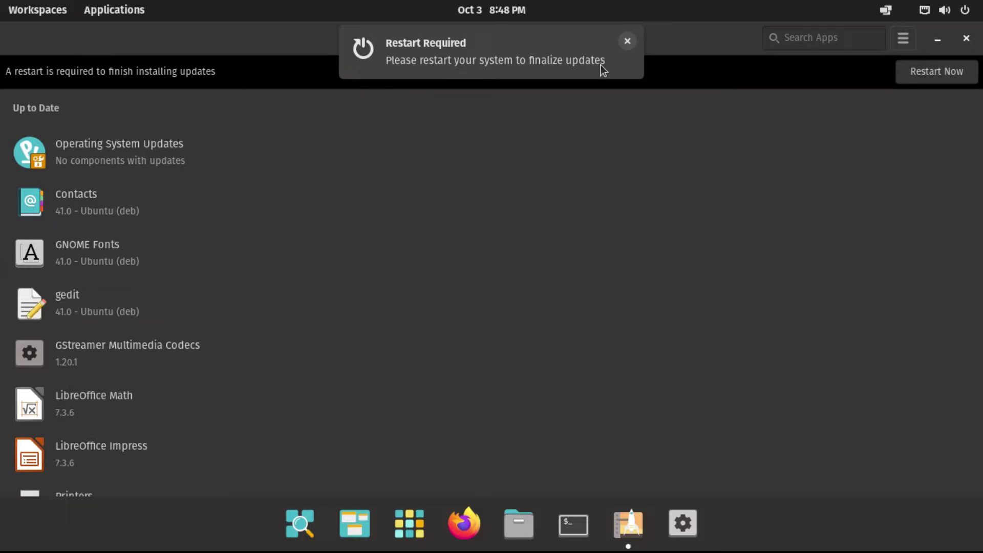
# Close Pop!_Shop, clear the restart-required notification, and reopen Pop!_Shop
pyautogui.click(918, 74)
pyautogui.click(610, 306)
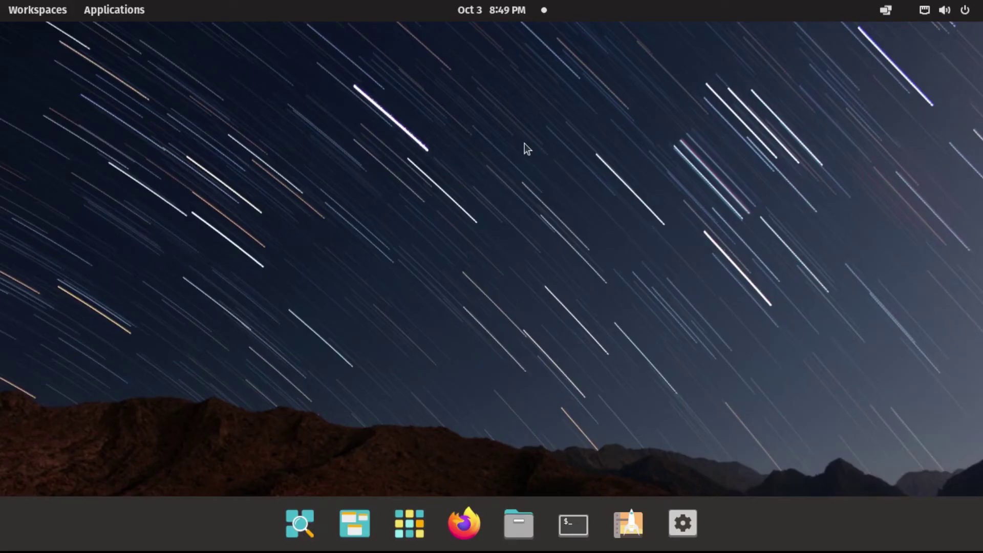
pyautogui.click(497, 11)
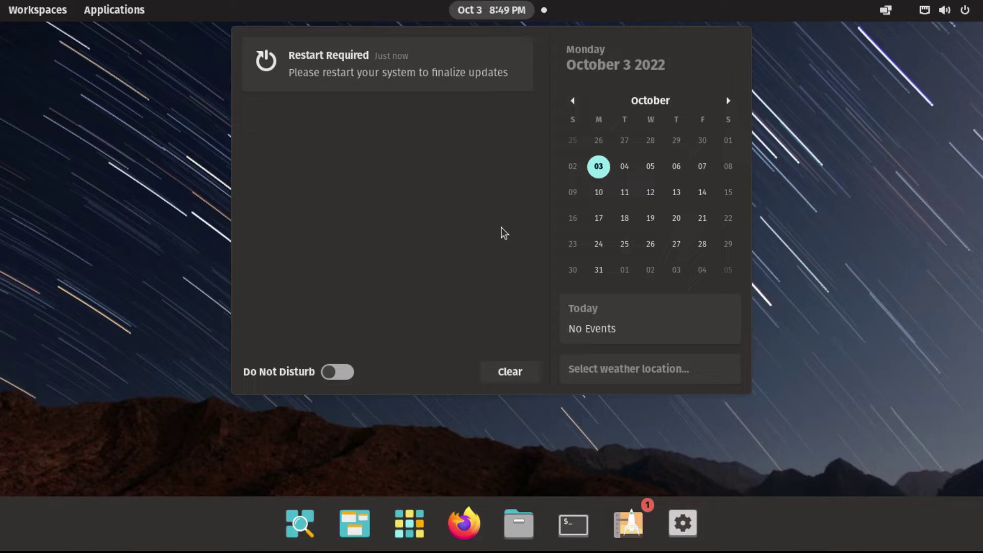
pyautogui.click(499, 373)
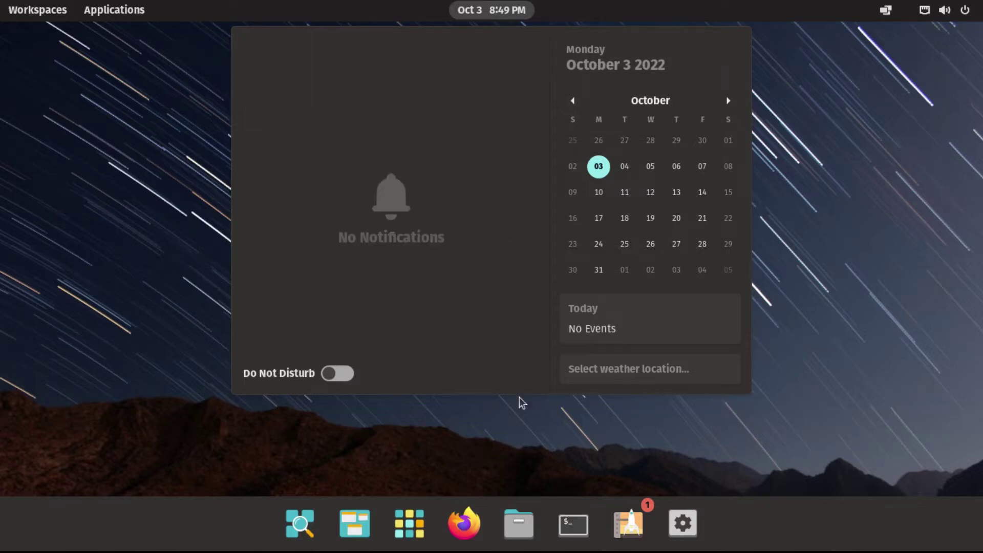
pyautogui.click(534, 423)
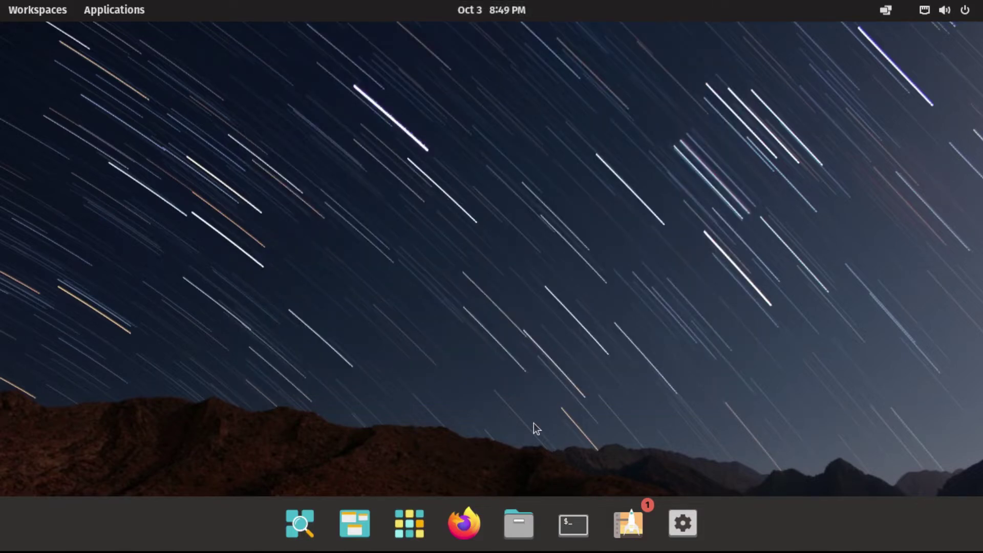
pyautogui.click(625, 521)
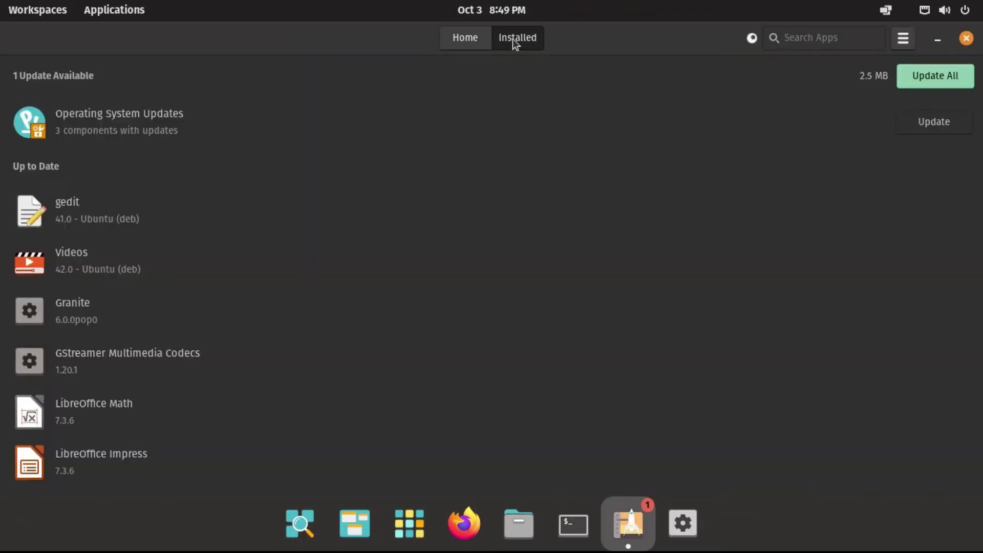
# Search the store for 'steam' from the home page and open Steam's details page
pyautogui.click(454, 39)
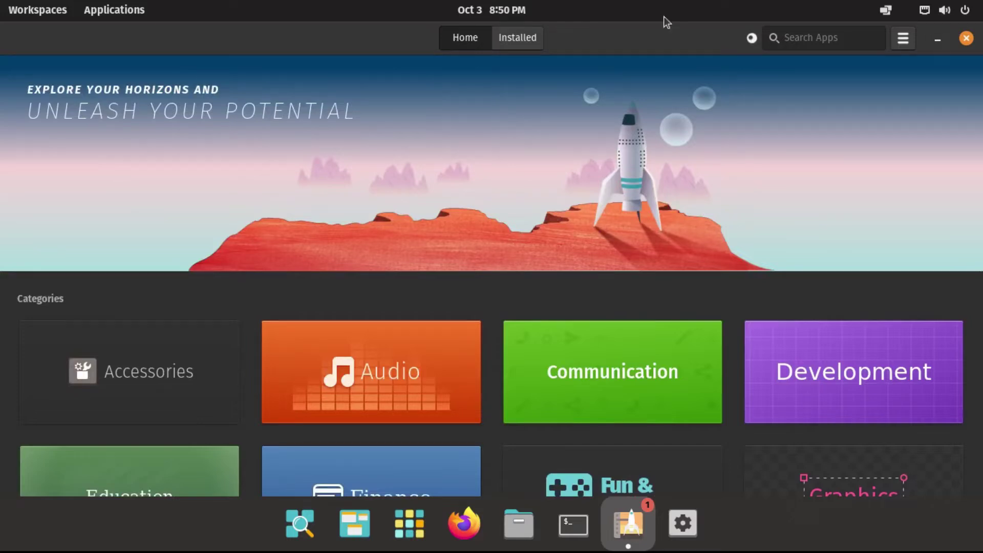
pyautogui.click(799, 37)
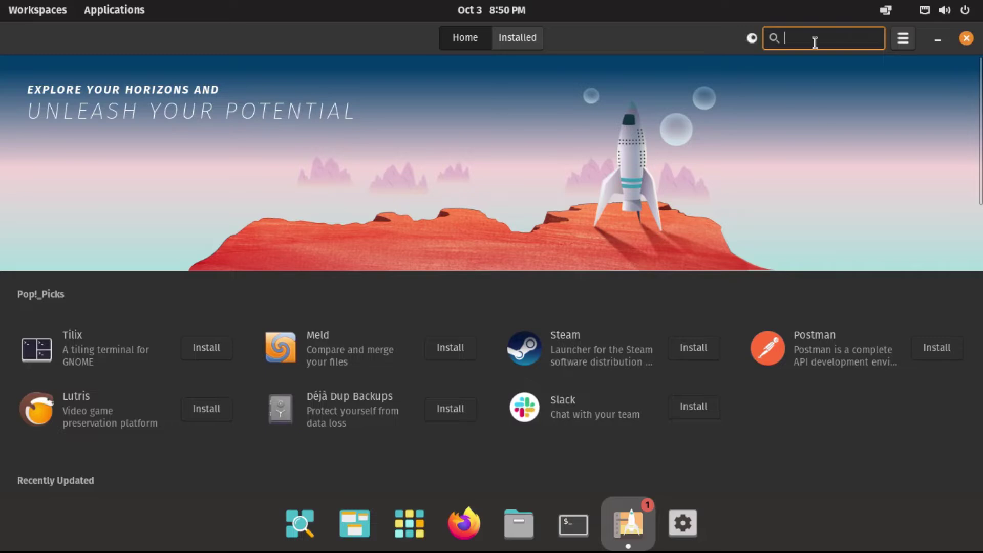
pyautogui.write('steam')
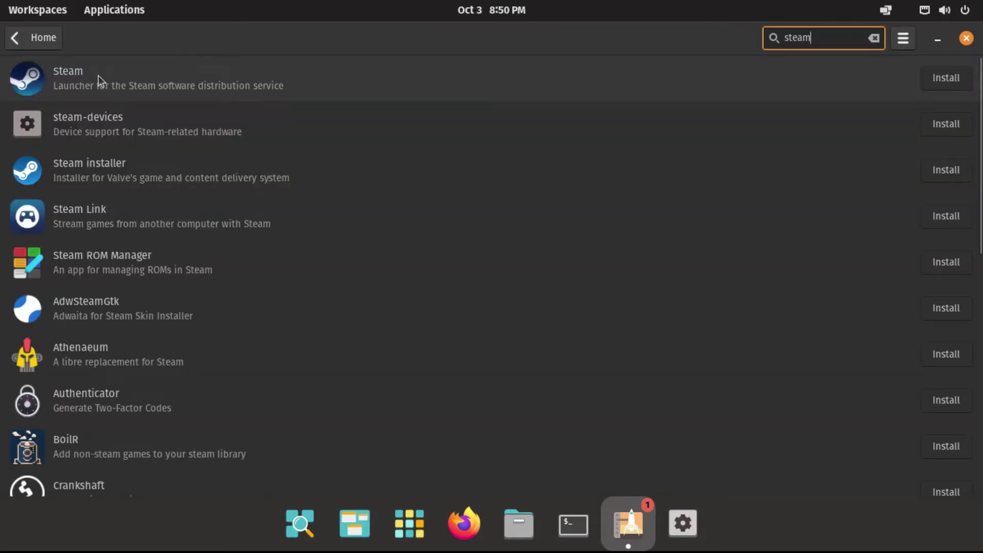
pyautogui.click(98, 76)
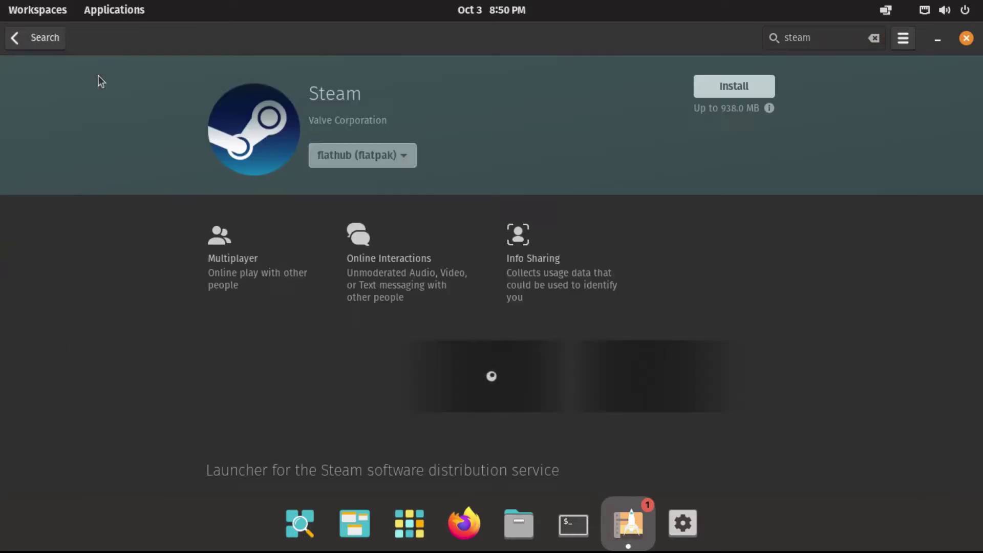
# Install Steam from the Pop!_OS (deb) source, authenticating with the account password
pyautogui.click(385, 155)
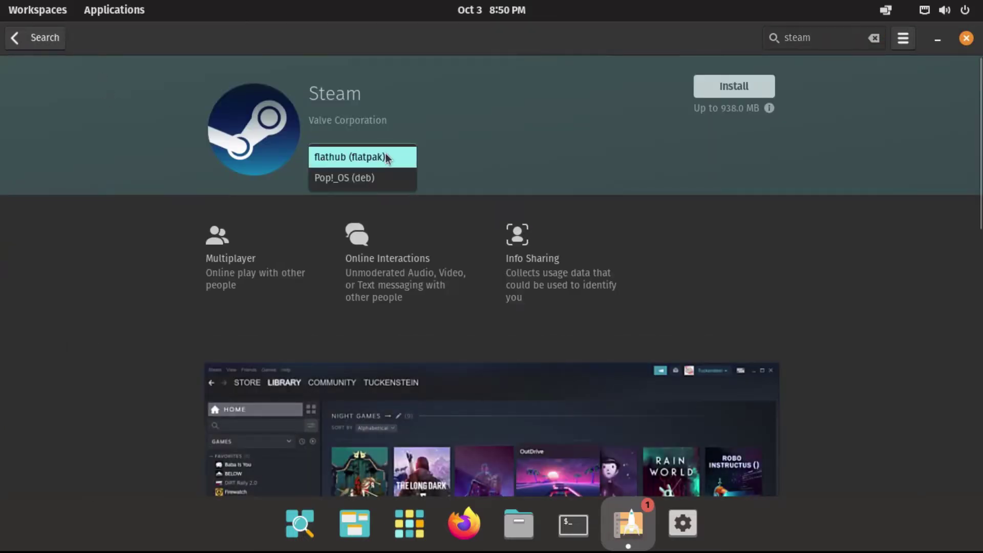
pyautogui.click(398, 177)
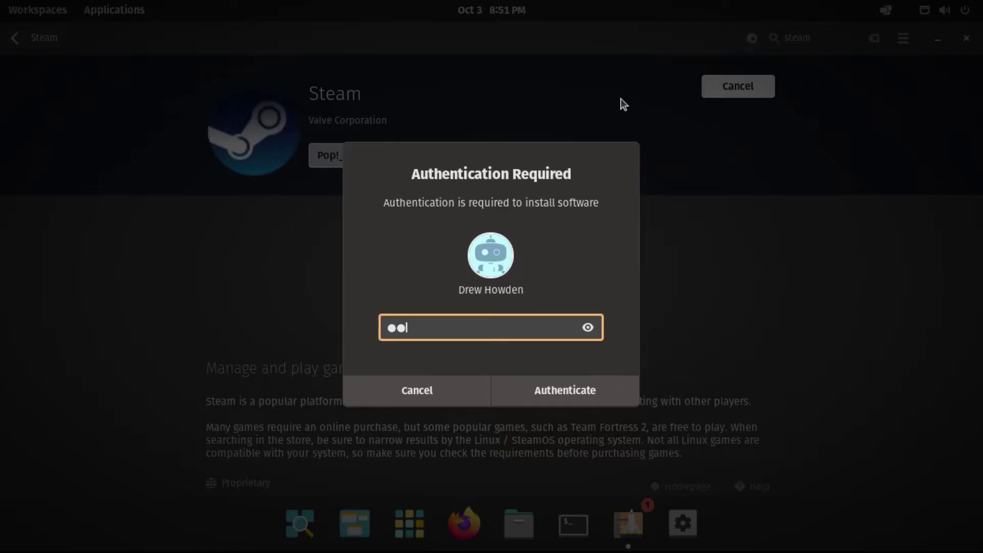
pyautogui.write('***')
pyautogui.press('Return')
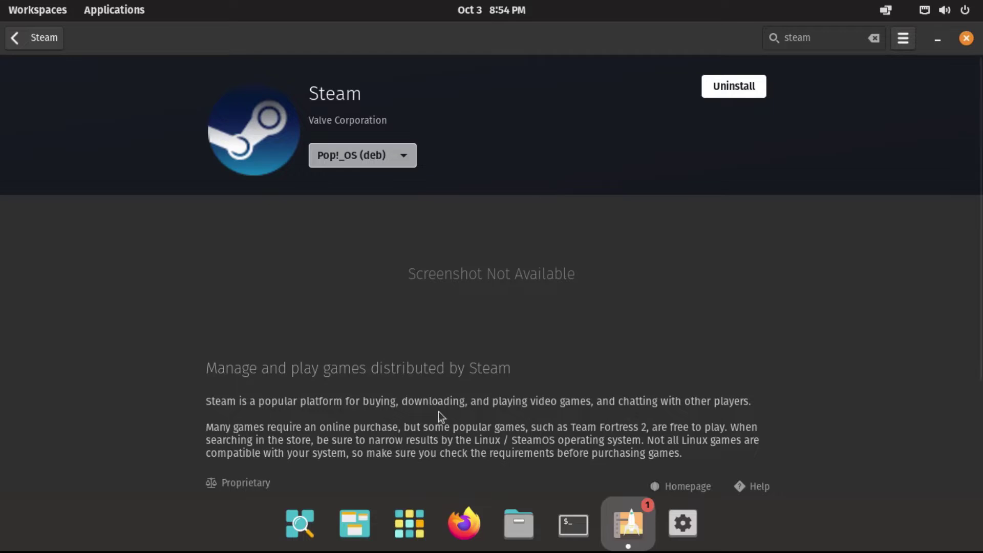
# Look up 'steam' in the applications library, then return to Pop!_Shop
pyautogui.click(407, 524)
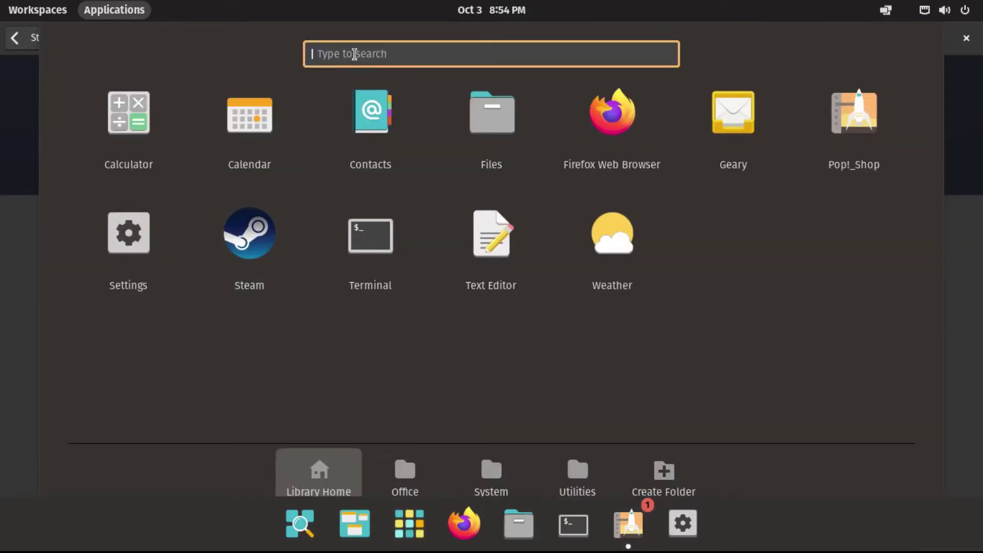
pyautogui.write('steam')
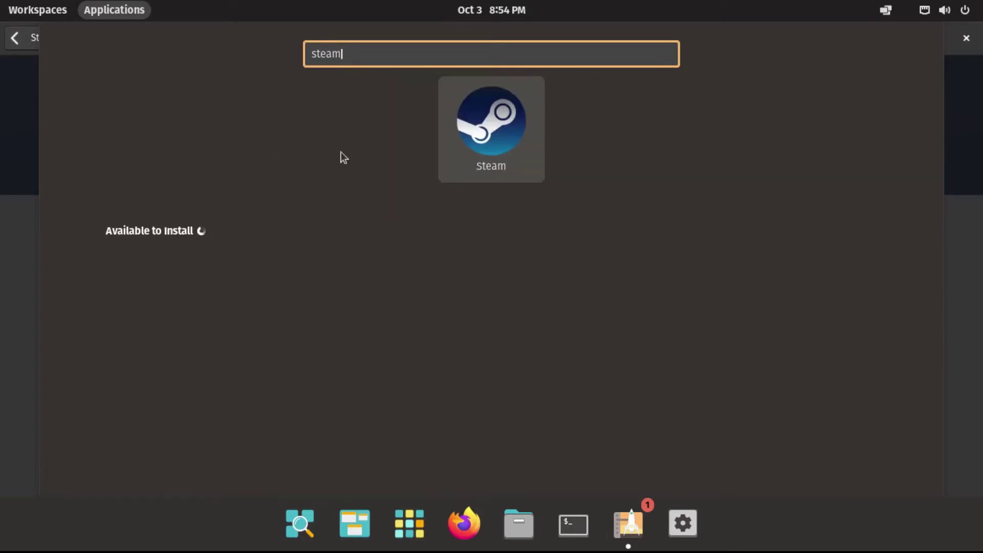
pyautogui.click(27, 109)
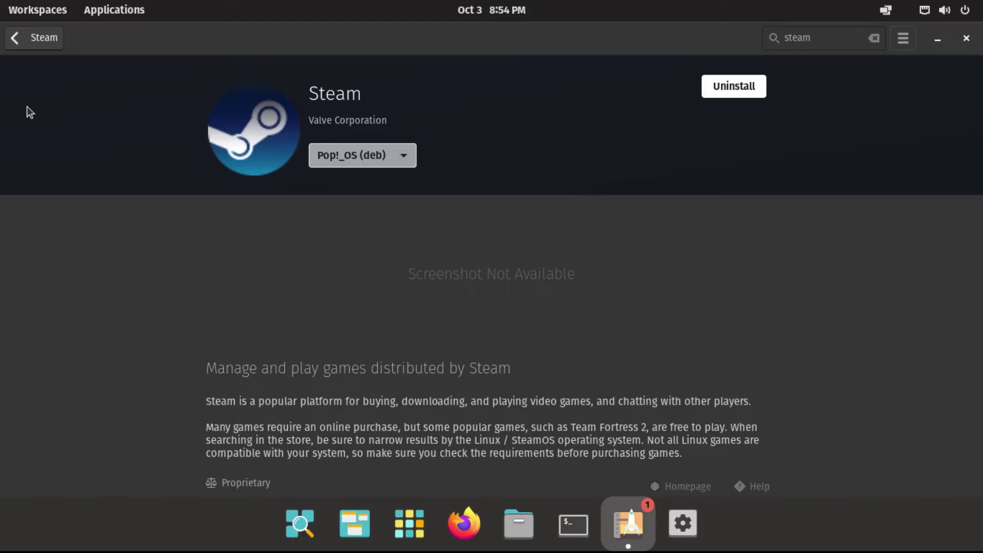
# Uninstall Steam from its installed-app page with the password, then bring up Chrome's download page
pyautogui.click(733, 86)
pyautogui.scroll(1, 164, 215)
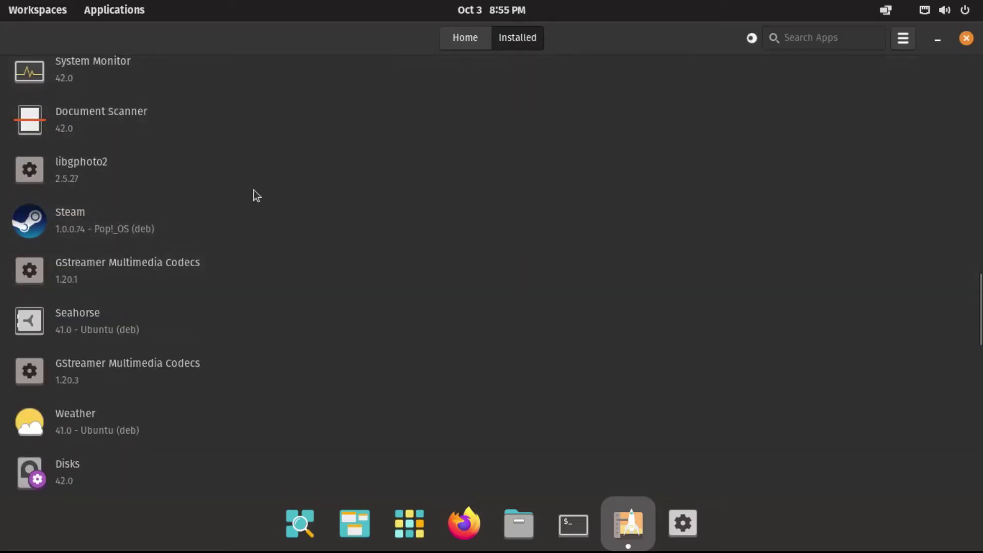
pyautogui.click(133, 223)
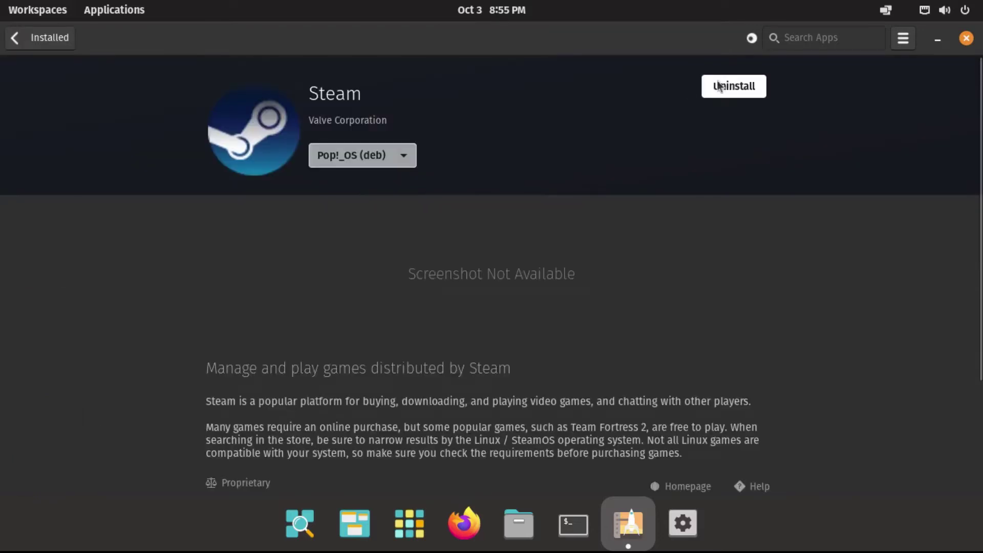
pyautogui.click(740, 86)
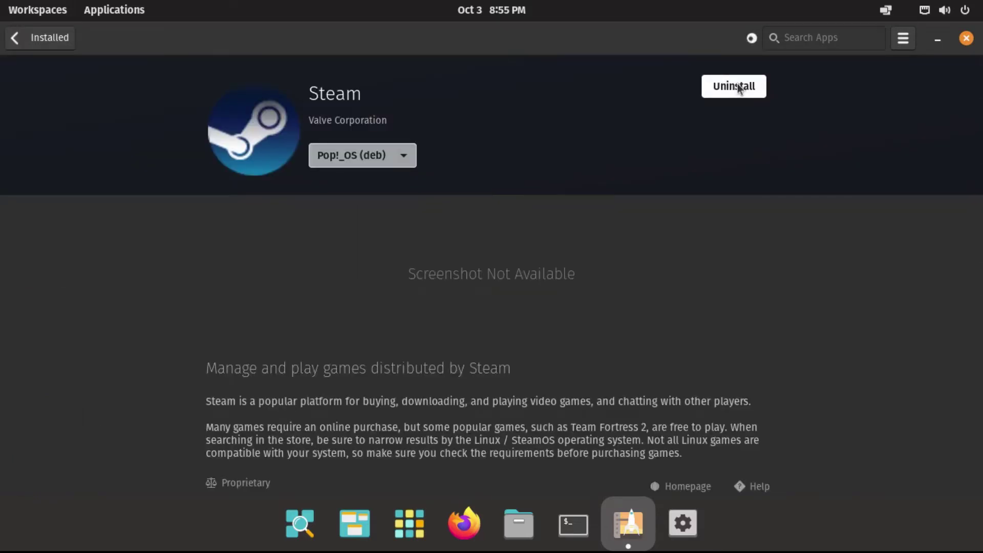
pyautogui.write('********')
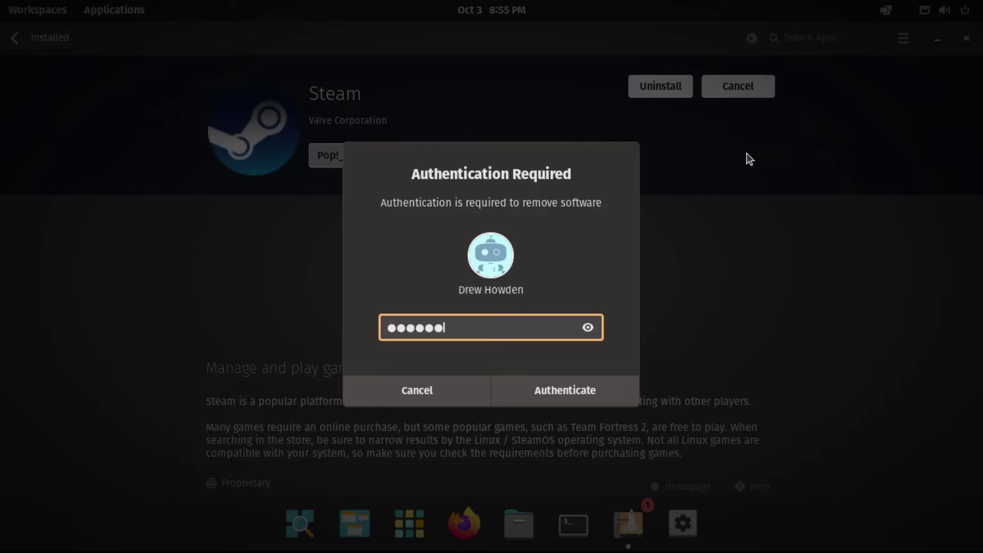
pyautogui.write('***')
pyautogui.press('Return')
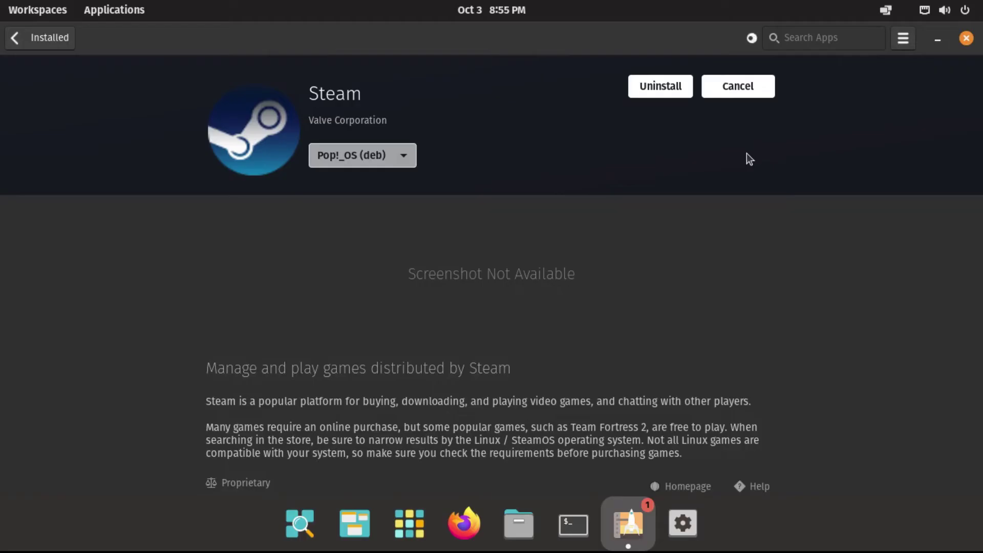
pyautogui.click(414, 520)
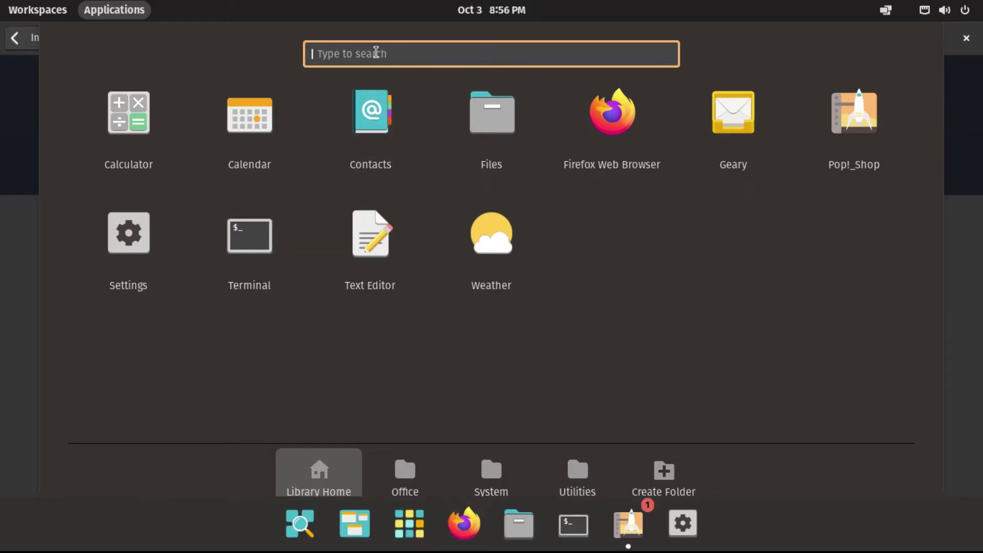
pyautogui.write('chrome/')
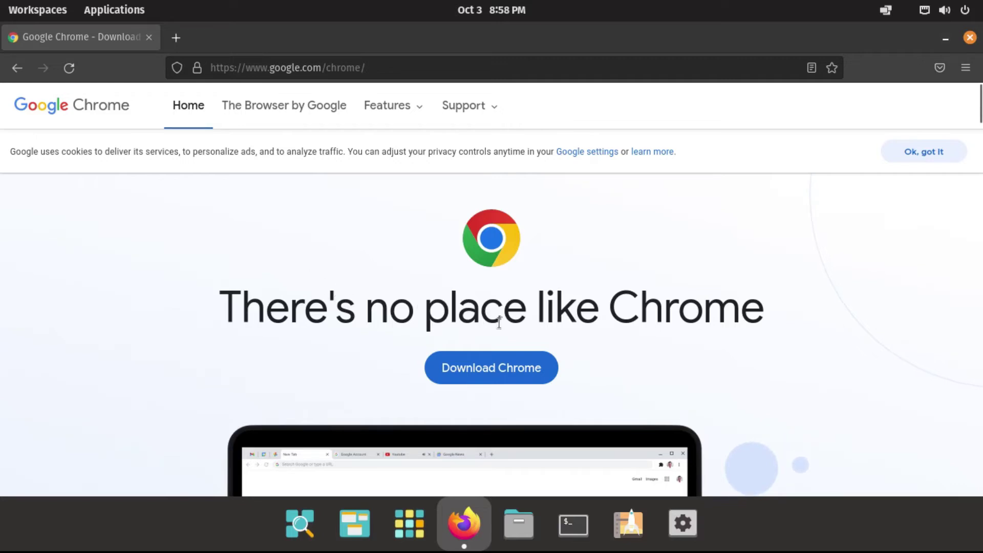
# Download Chrome's 64 bit .deb package by accepting the terms on the download page
pyautogui.click(499, 370)
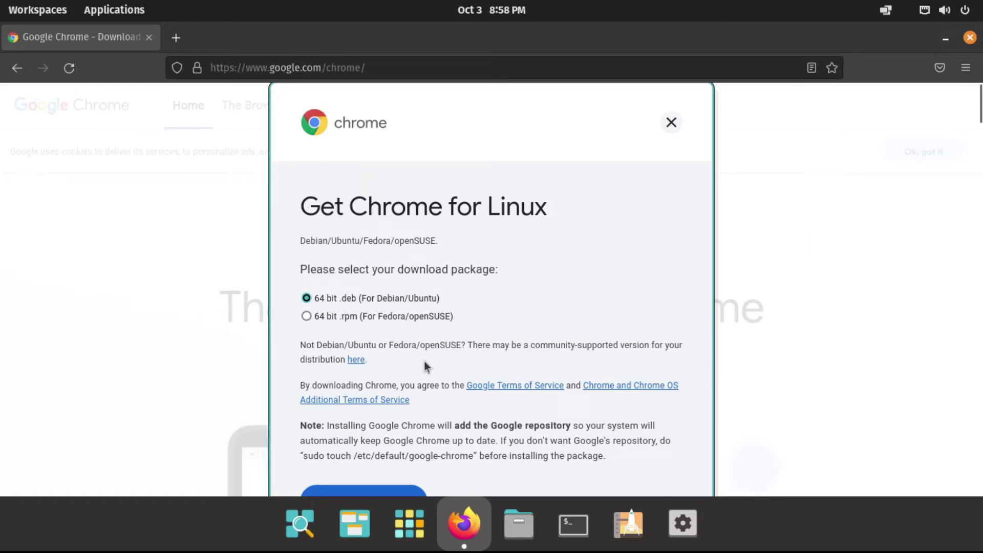
pyautogui.scroll(-5, 415, 297)
pyautogui.scroll(5, 416, 297)
pyautogui.scroll(-3, 390, 370)
pyautogui.click(385, 420)
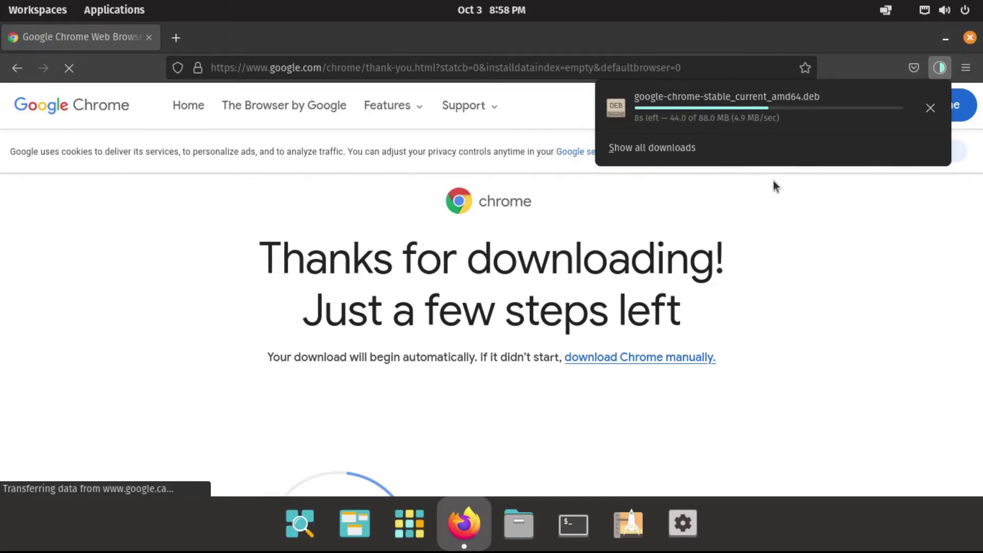
# Show the downloaded Chrome .deb in its folder and quit Firefox
pyautogui.click(930, 106)
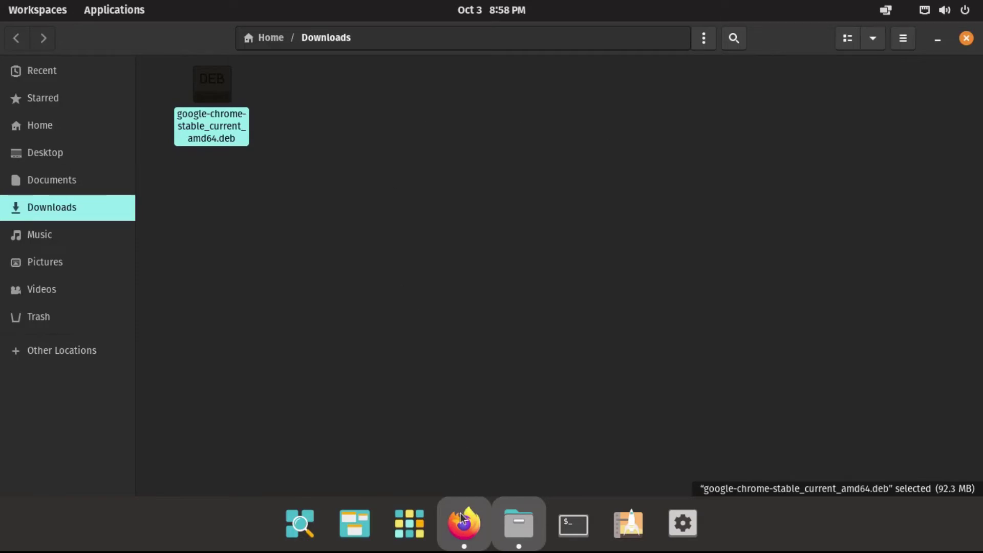
pyautogui.rightClick(461, 521)
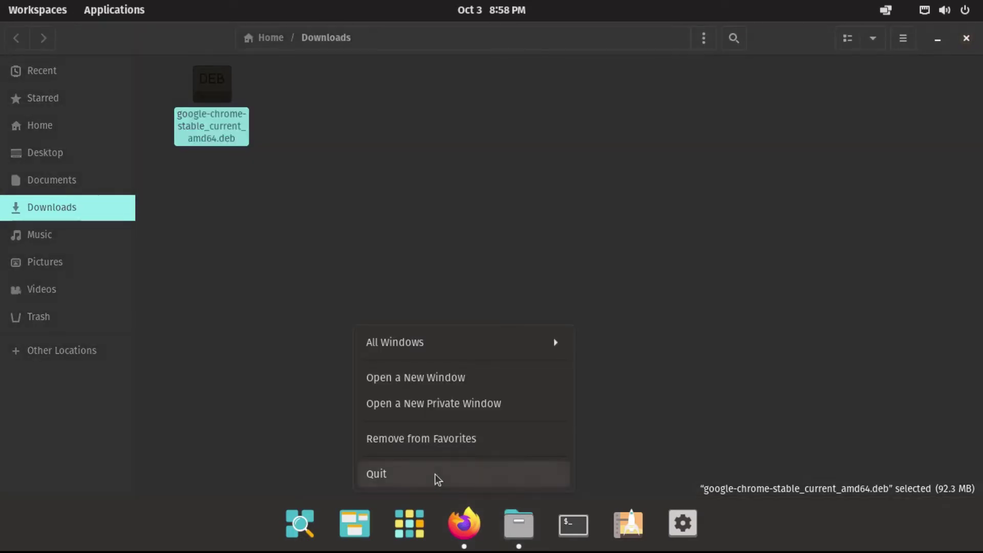
pyautogui.click(434, 475)
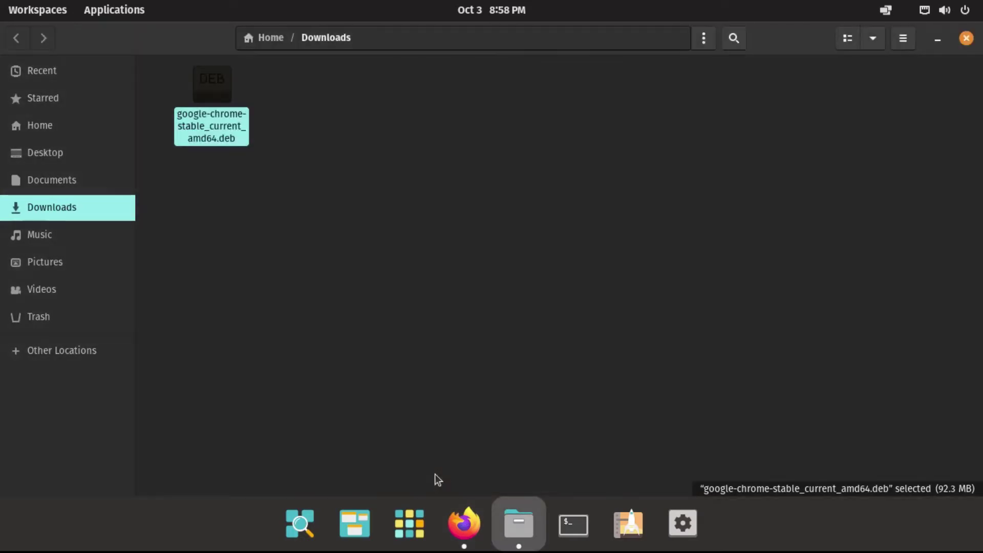
# Install google-chrome-stable from the .deb in Eddy and confirm Chrome appears in Applications
pyautogui.doubleClick(216, 91)
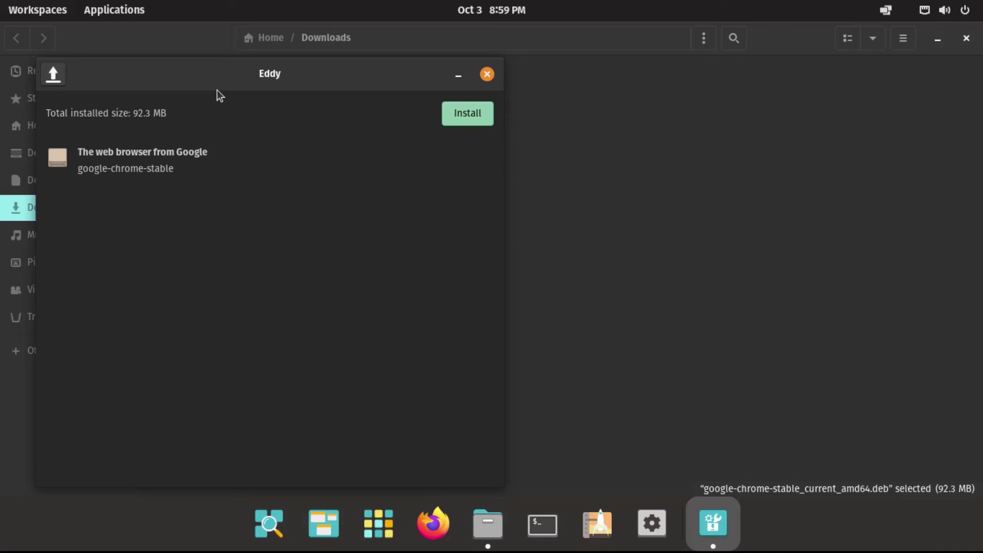
pyautogui.click(460, 113)
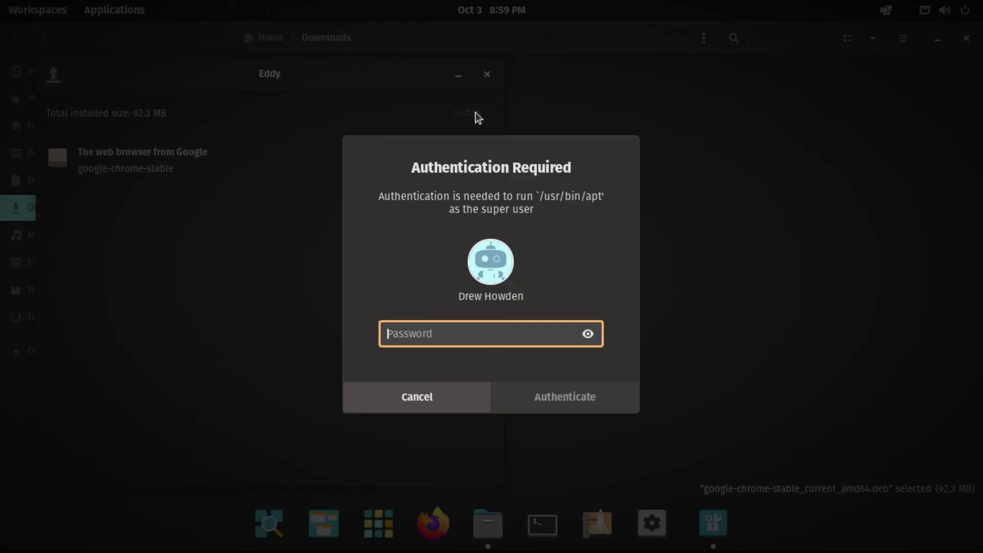
pyautogui.write('********')
pyautogui.press('Return')
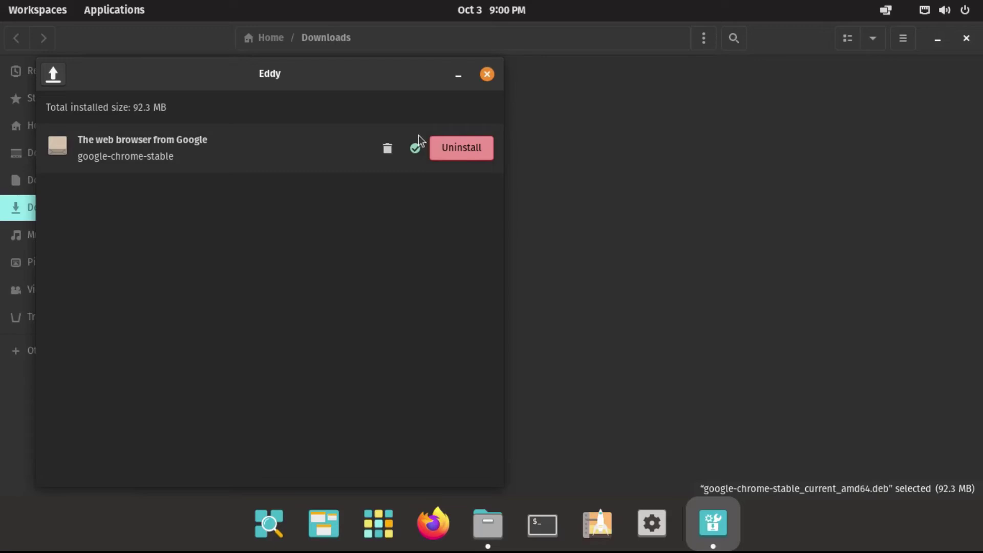
pyautogui.click(488, 75)
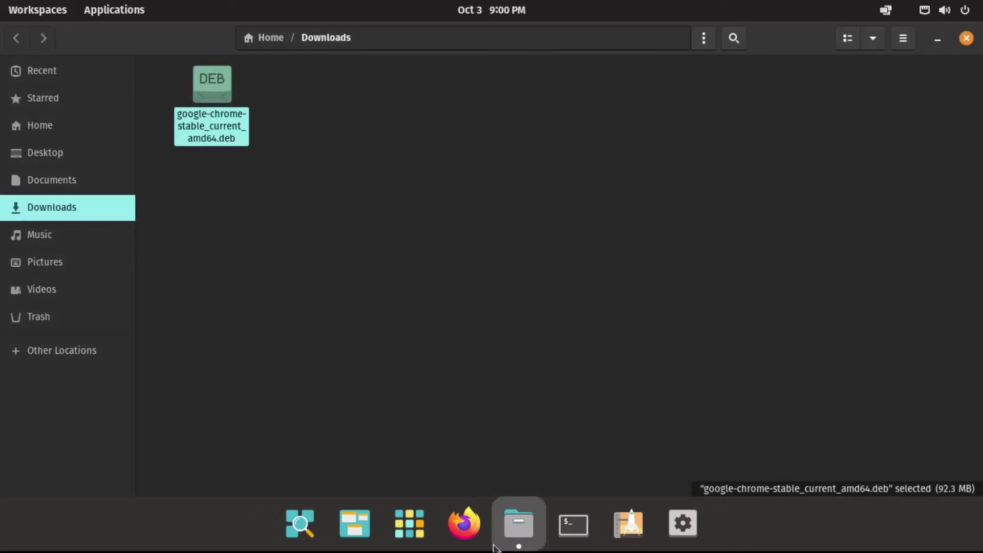
pyautogui.click(404, 537)
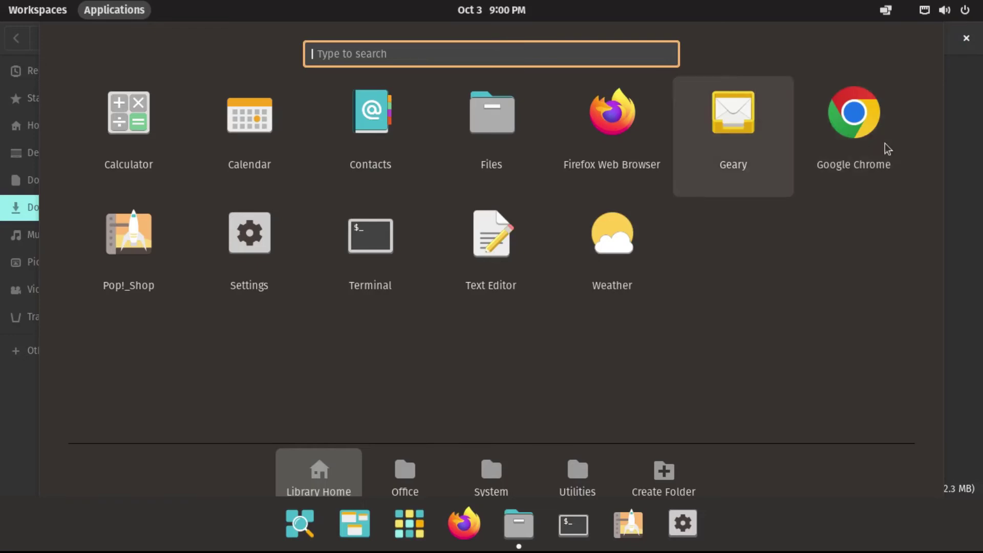
pyautogui.click(494, 141)
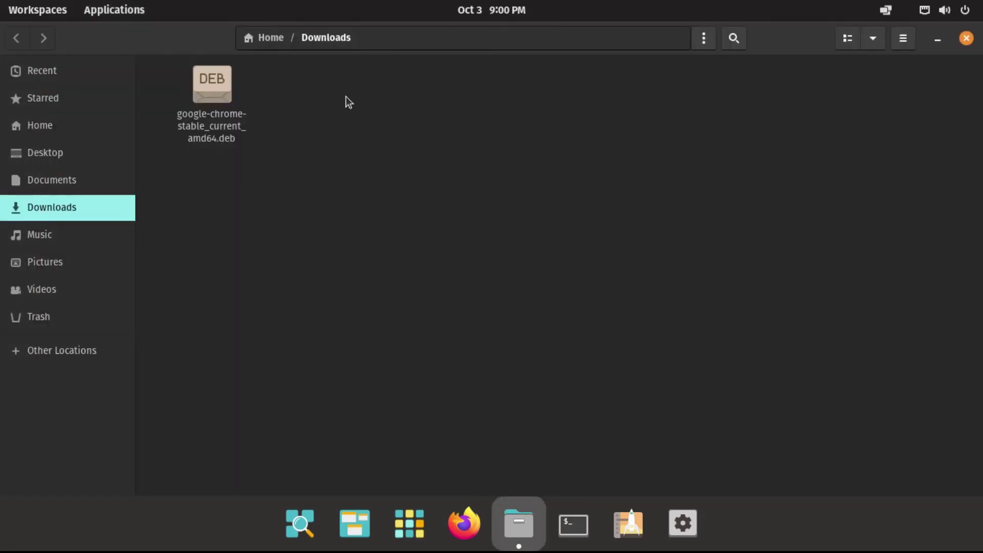
# Remove google-chrome-stable via Eddy with the password and confirm Chrome is gone from Applications
pyautogui.doubleClick(208, 86)
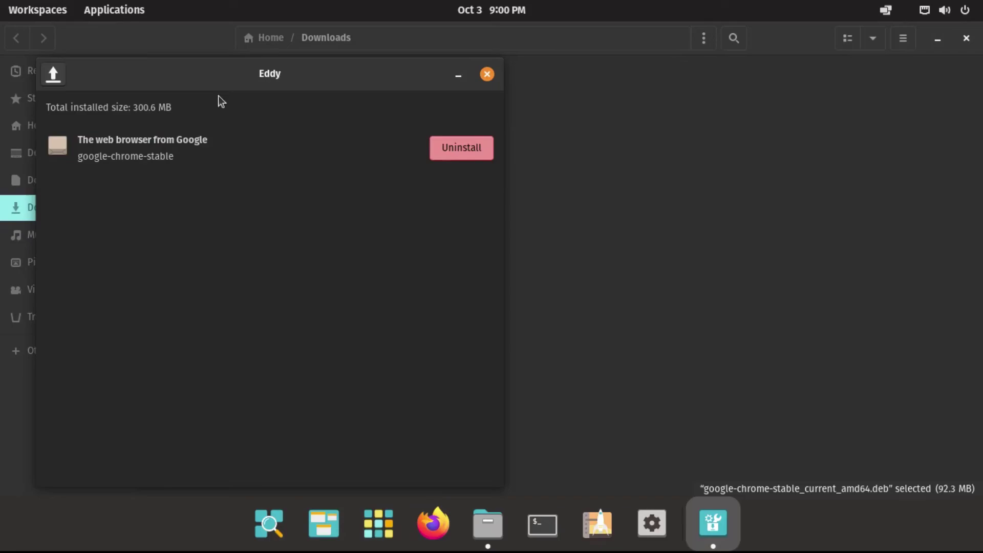
pyautogui.click(450, 147)
pyautogui.write('a')
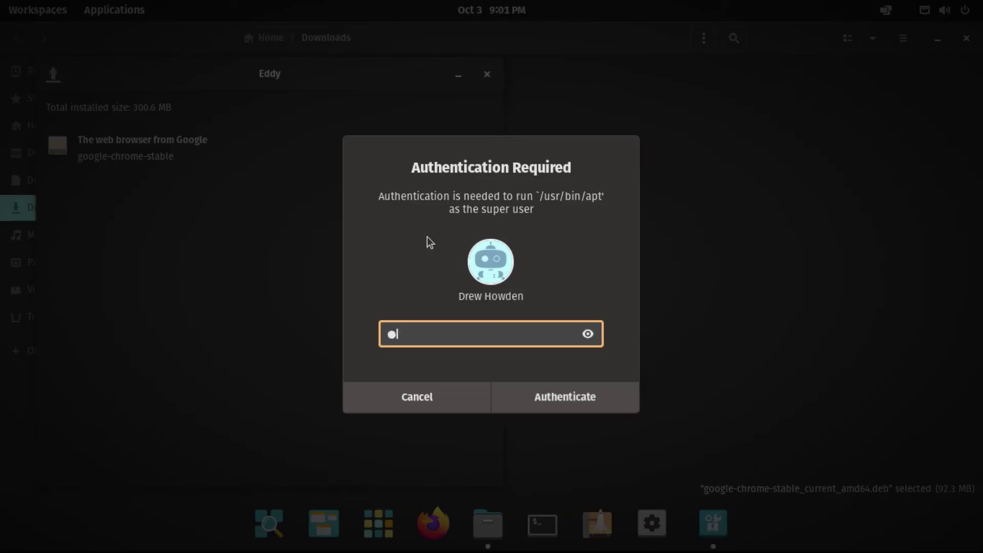
pyautogui.write('******')
pyautogui.press('Return')
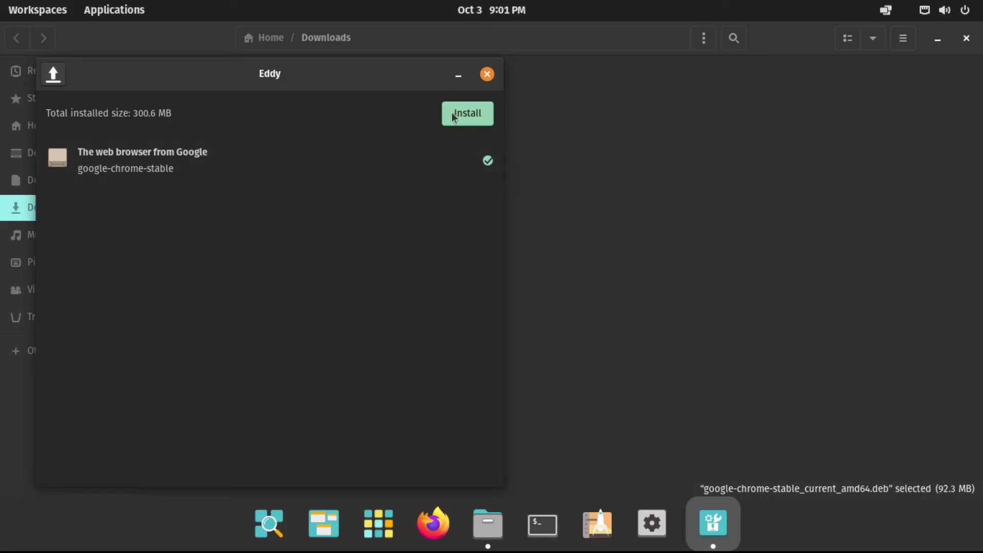
pyautogui.click(369, 509)
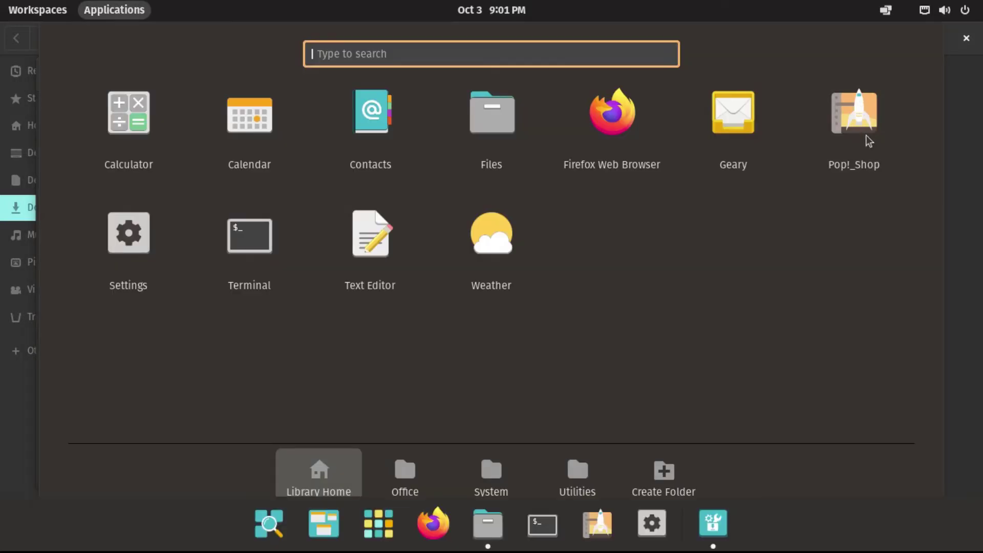
pyautogui.click(948, 226)
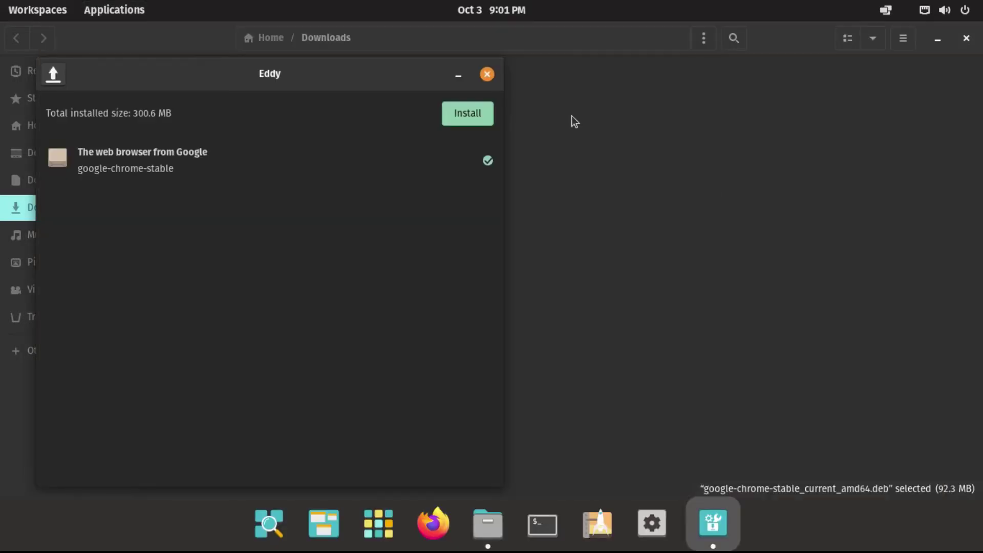